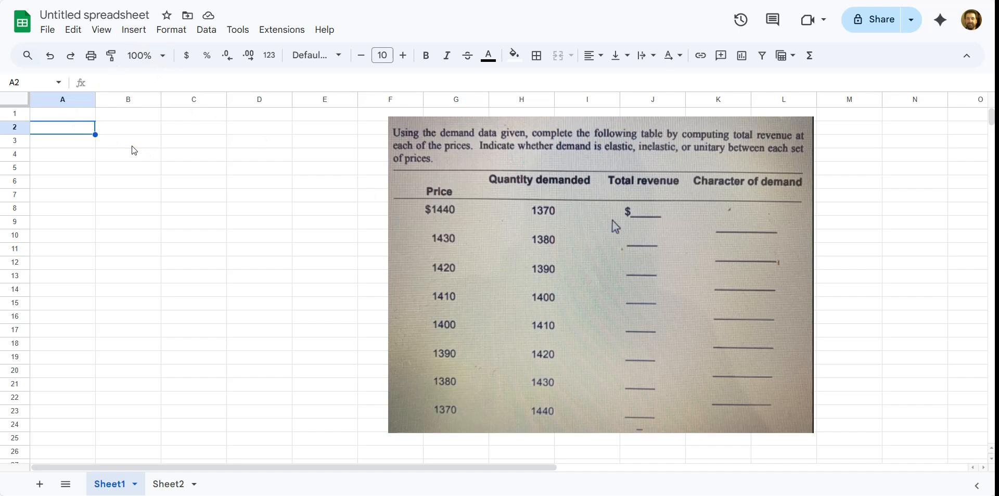
# Enter the headings Price, Quantity Demanded, Total Revenue and Demand? in cells A2 to D2.
pyautogui.write('rice')
pyautogui.press('Tab')
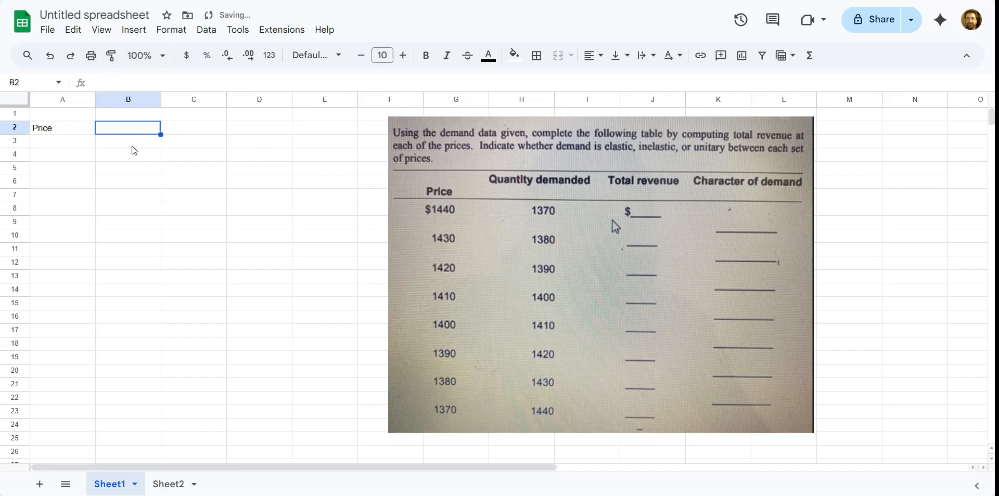
pyautogui.write('Quanti')
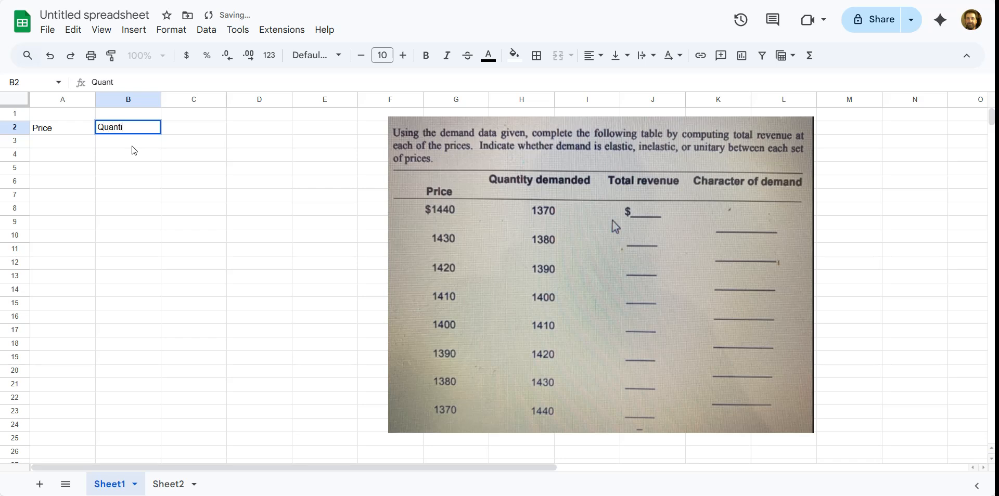
pyautogui.write('ty Demanded')
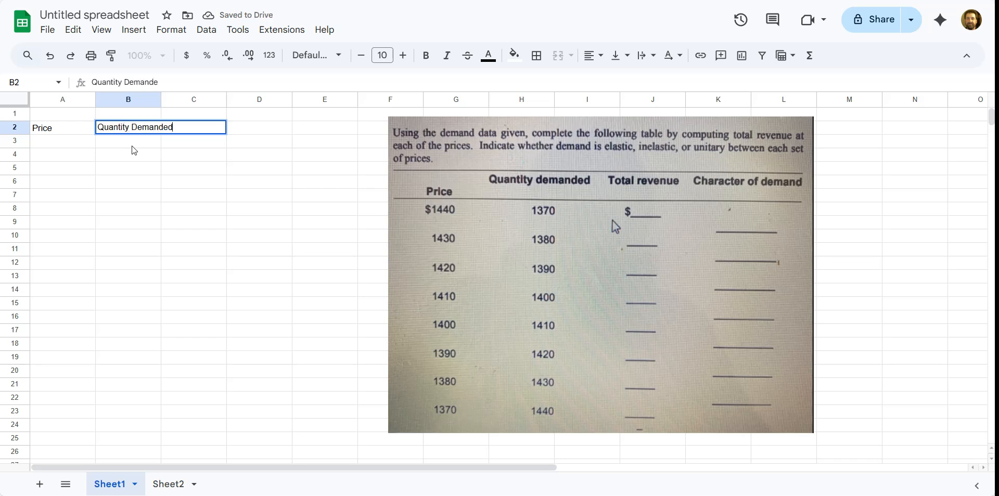
pyautogui.press('Tab')
pyautogui.write('To')
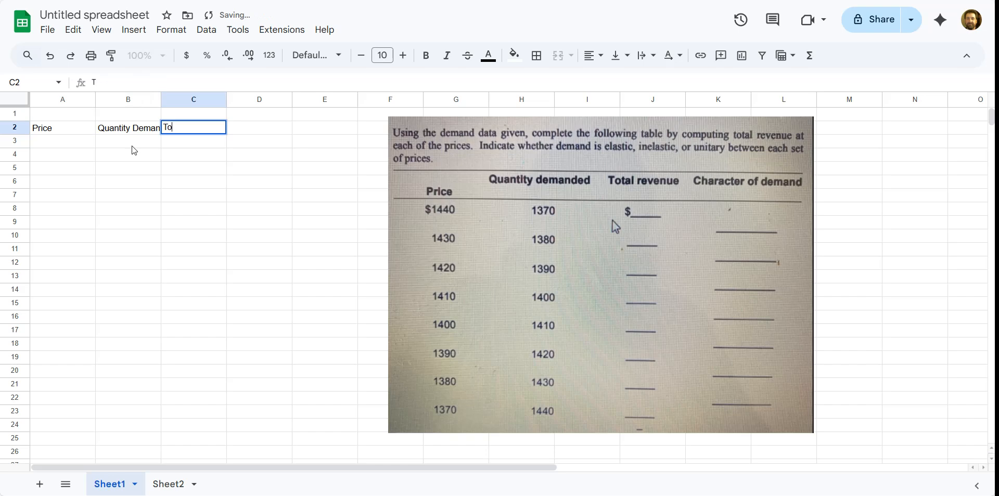
pyautogui.write('tal Revenue')
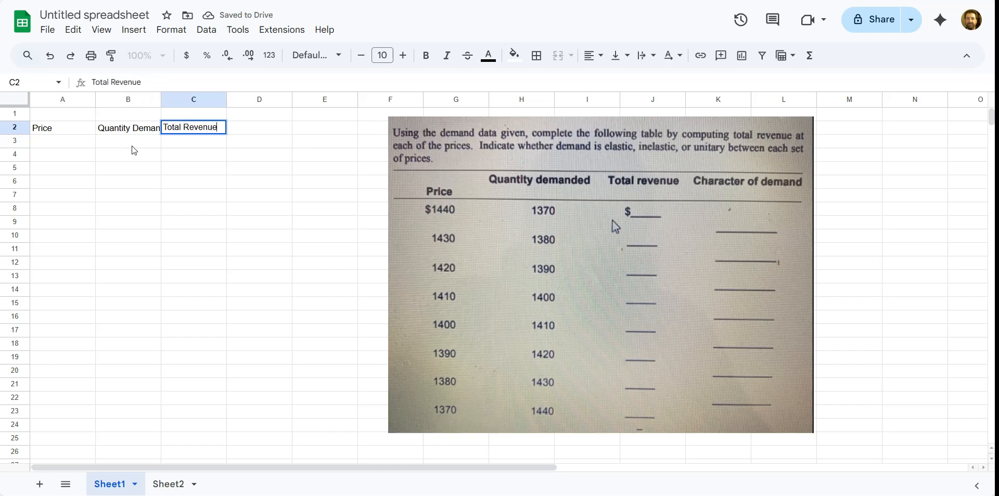
pyautogui.press('Tab')
pyautogui.write('C')
pyautogui.write('Demand?')
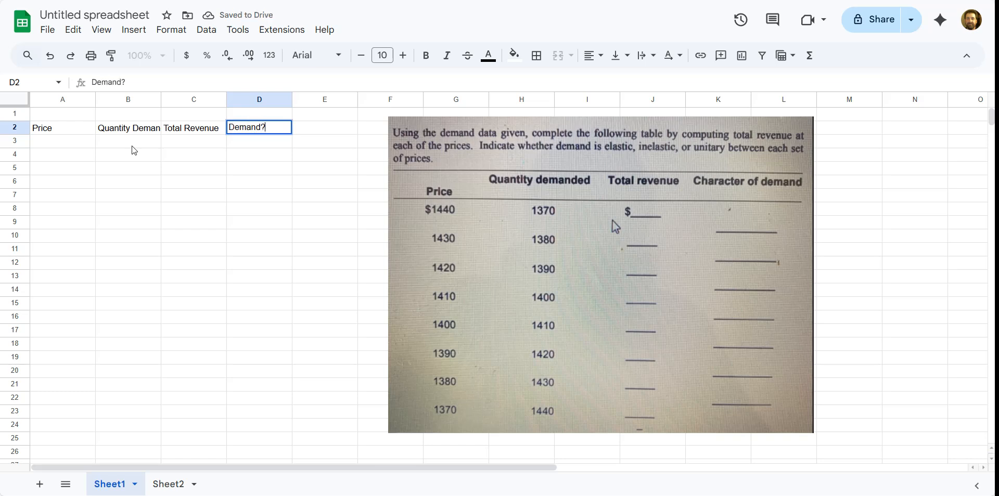
pyautogui.click(277, 237)
# Widen column B to fit the Quantity Demanded heading and make the row 2 headings bold.
pyautogui.moveTo(161, 99); pyautogui.dragTo(181, 99)
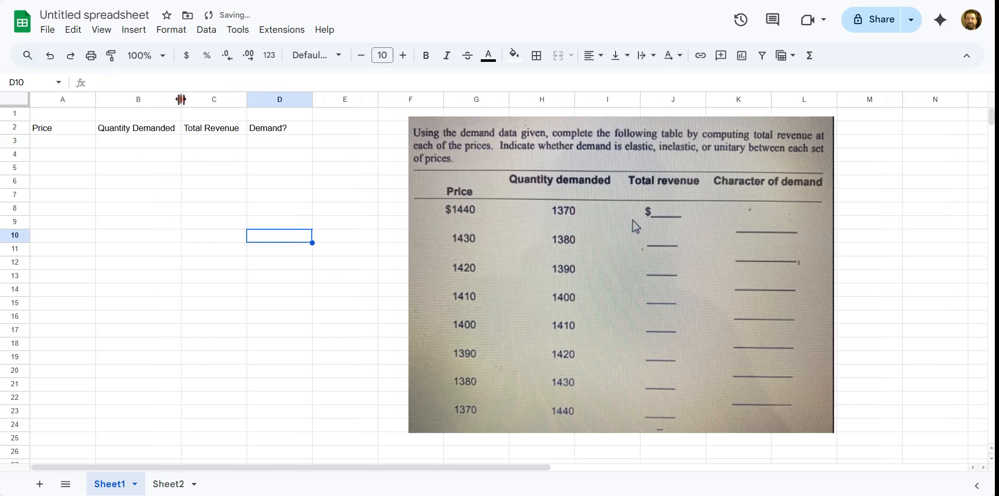
pyautogui.click(15, 127)
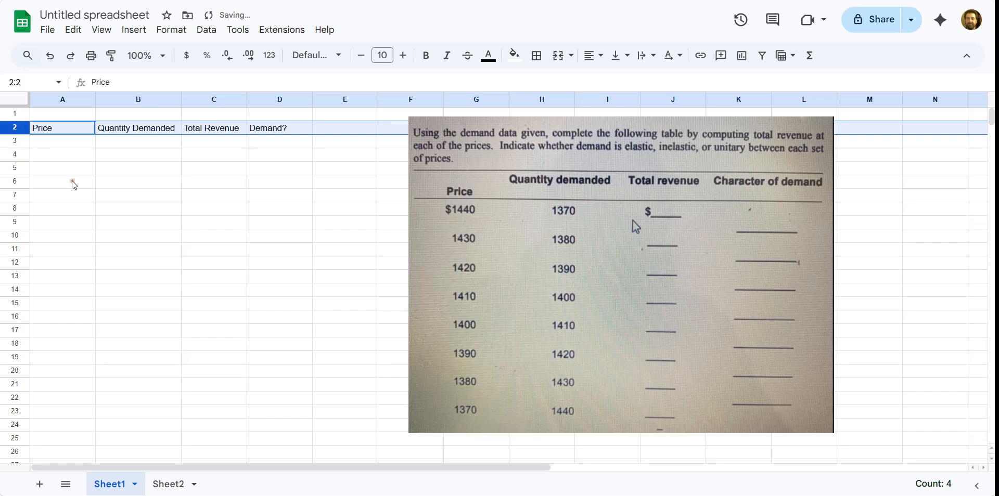
pyautogui.click(426, 56)
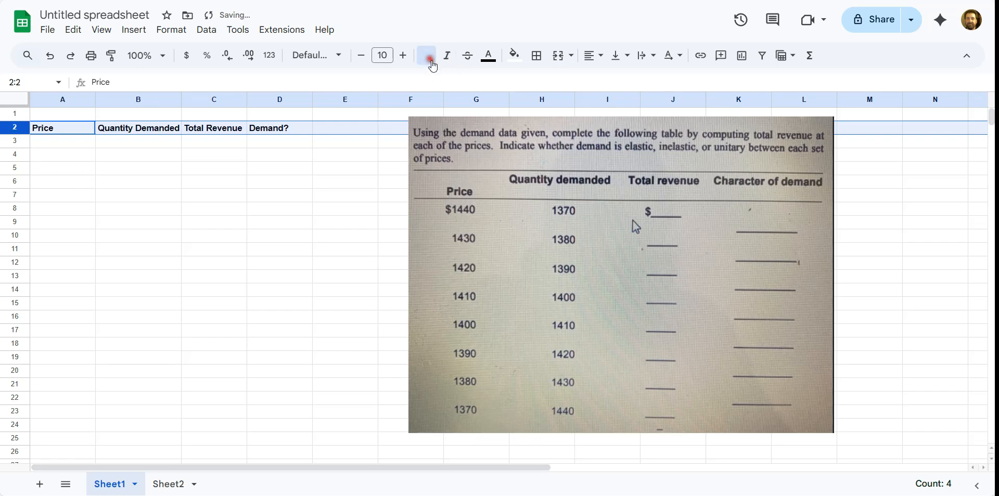
pyautogui.click(217, 209)
# Enter the abbreviations P, Qd, TR and PED? in cells A1 to D1 above the headings.
pyautogui.click(72, 116)
pyautogui.write('P')
pyautogui.press('Delete')
pyautogui.press('Tab')
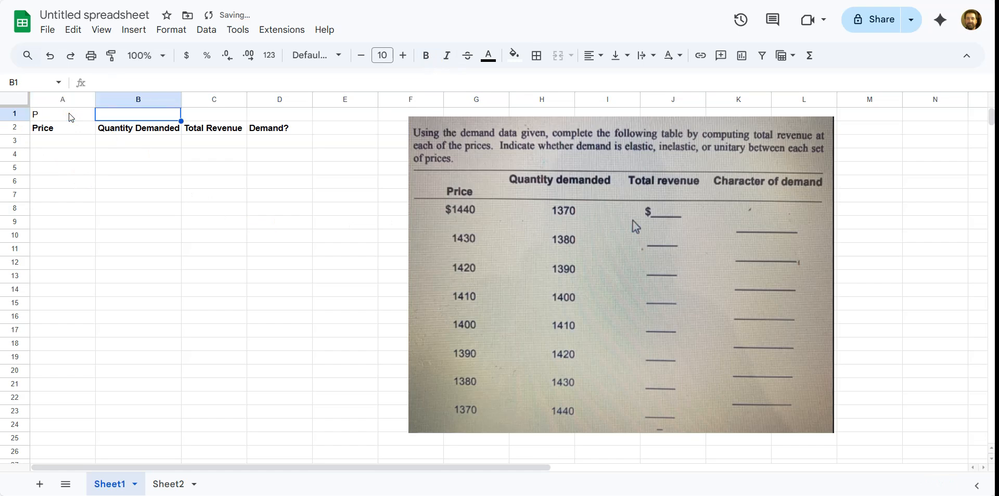
pyautogui.write('Qd')
pyautogui.press('Tab')
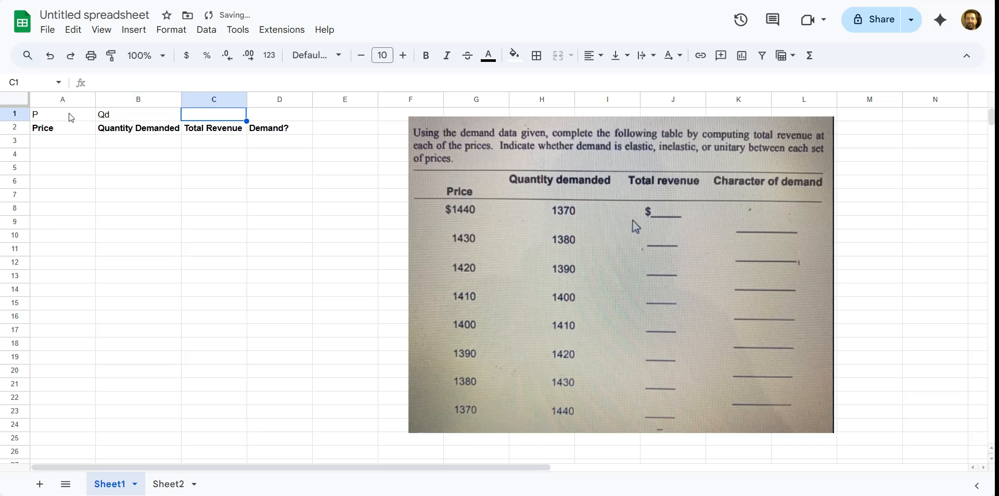
pyautogui.write('TR')
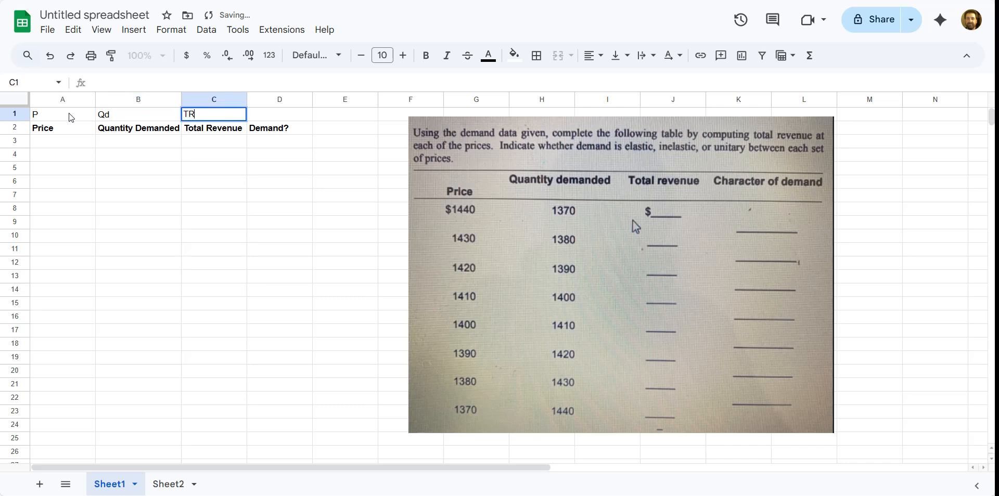
pyautogui.press('Tab')
pyautogui.write('P')
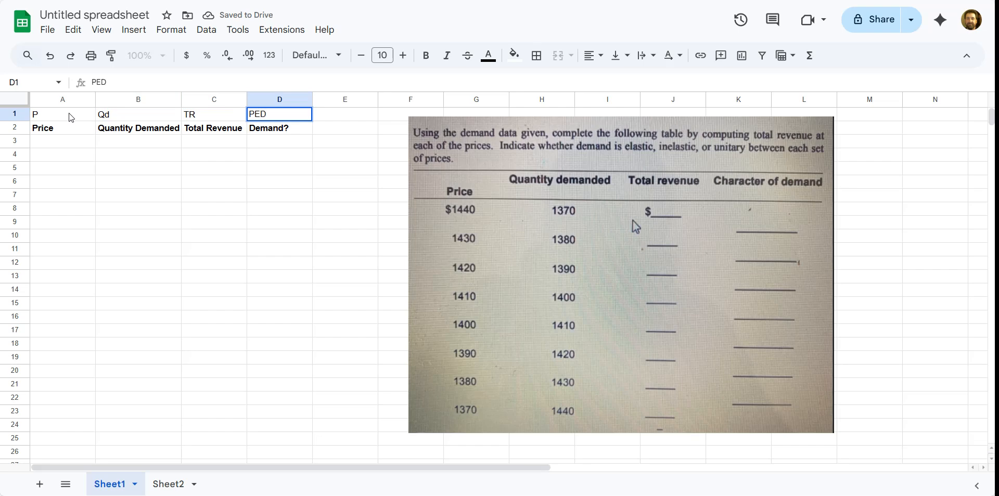
pyautogui.click(315, 265)
# Center the text in header rows 1 and 2 and make both rows bold.
pyautogui.moveTo(22, 116); pyautogui.dragTo(20, 124)
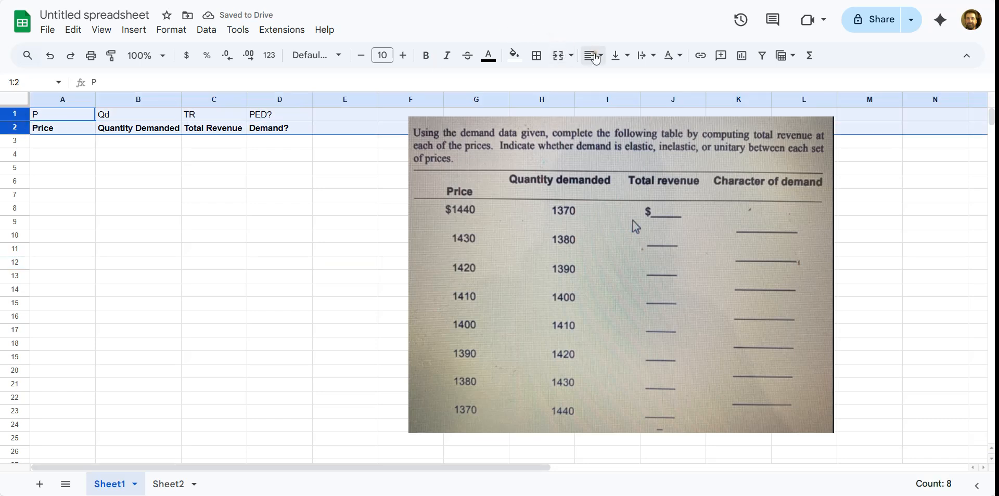
pyautogui.click(597, 55)
pyautogui.click(614, 80)
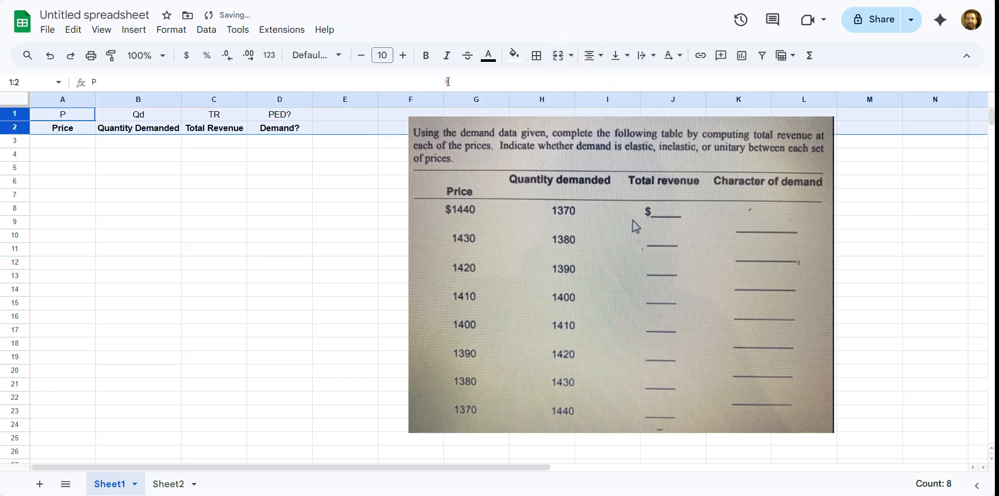
pyautogui.click(294, 174)
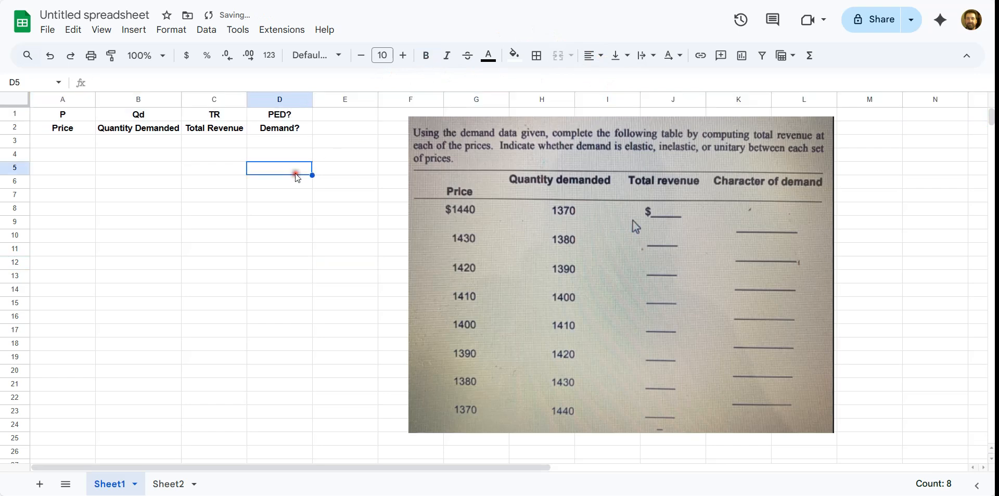
# Fill A3:A10 with prices from 1440 down to 1370 and B3:B10 with quantities from 1370 up to 1440, in steps of 10.
pyautogui.click(70, 145)
pyautogui.write('1440')
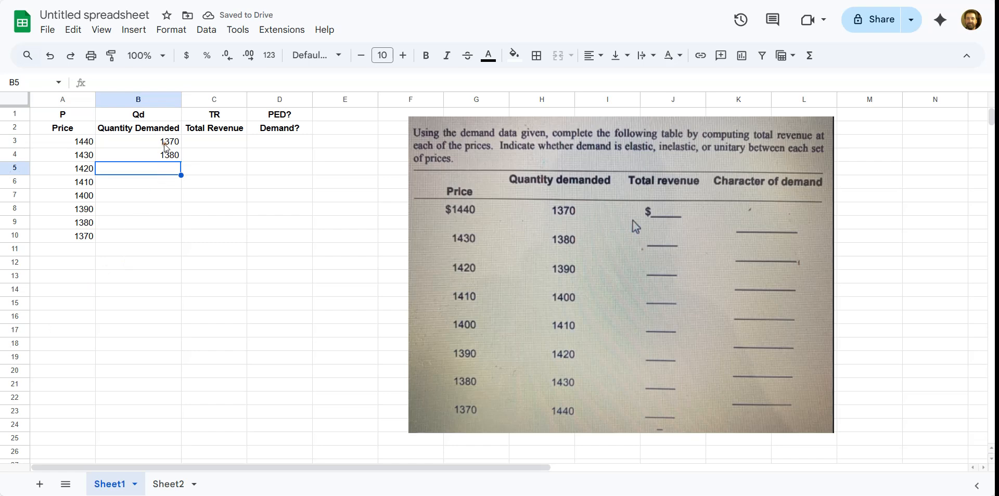
pyautogui.click(166, 146)
pyautogui.moveTo(162, 146); pyautogui.dragTo(184, 242)
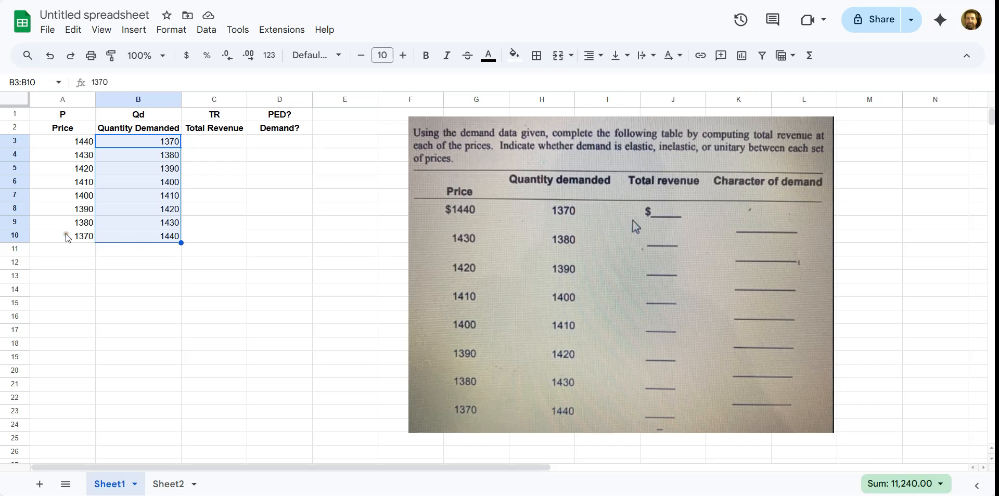
pyautogui.click(324, 266)
pyautogui.click(241, 251)
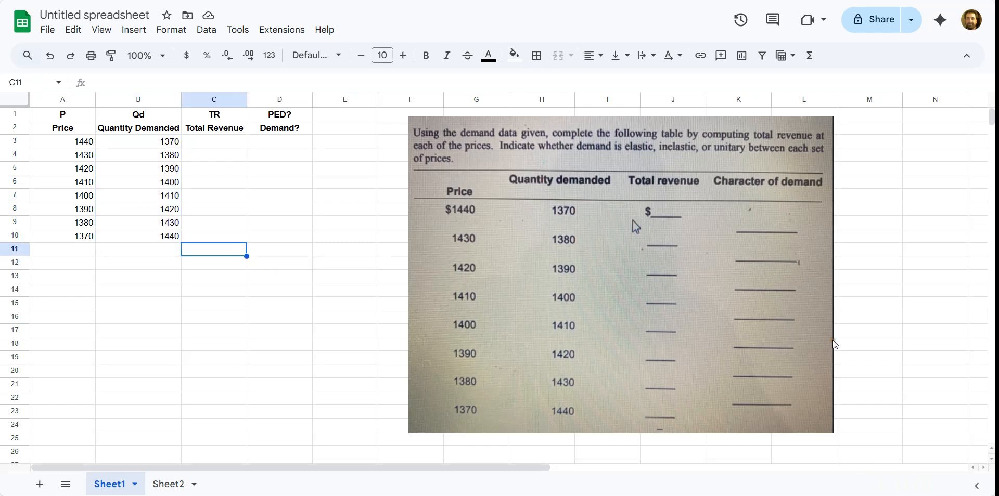
# Add the note P*Q in cell C11 below the Total Revenue column.
pyautogui.hotkey('ctrl', '+')
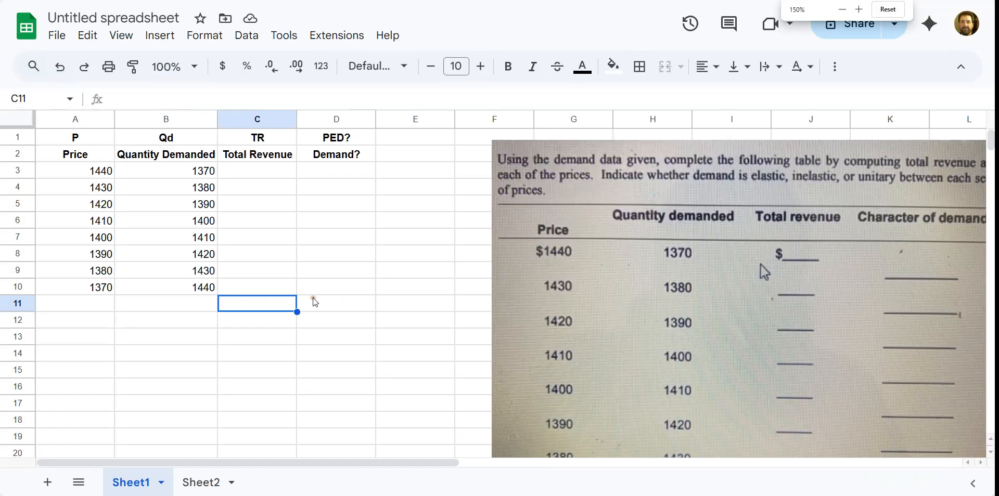
pyautogui.hotkey('ctrl', '+')
pyautogui.hotkey('ctrl', '+')
pyautogui.hotkey('ctrl', '+')
pyautogui.hotkey('ctrl', '-')
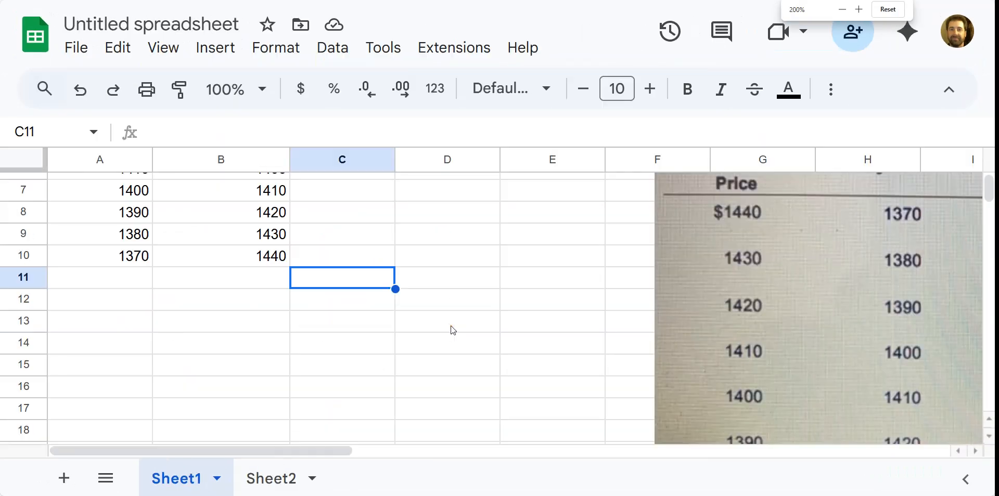
pyautogui.click(327, 207)
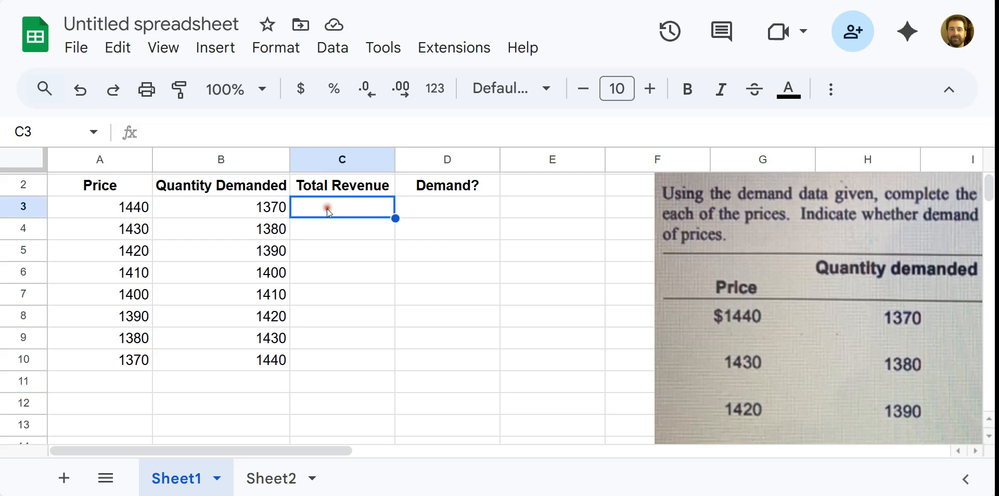
pyautogui.scroll(1, 297, 224)
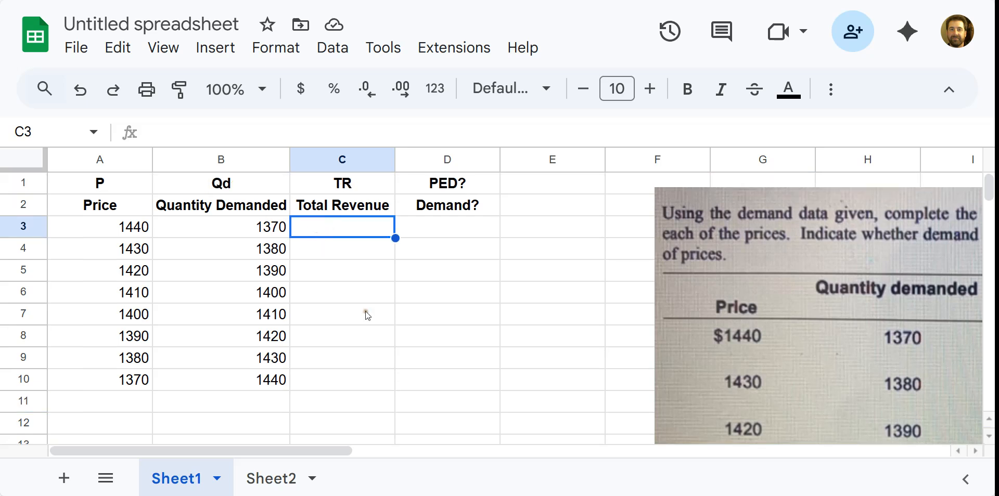
pyautogui.click(340, 186)
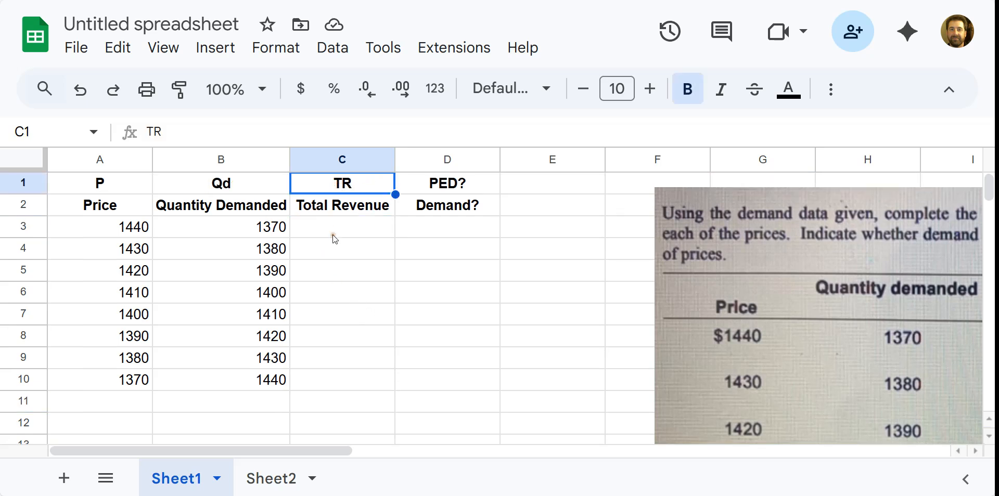
pyautogui.click(322, 397)
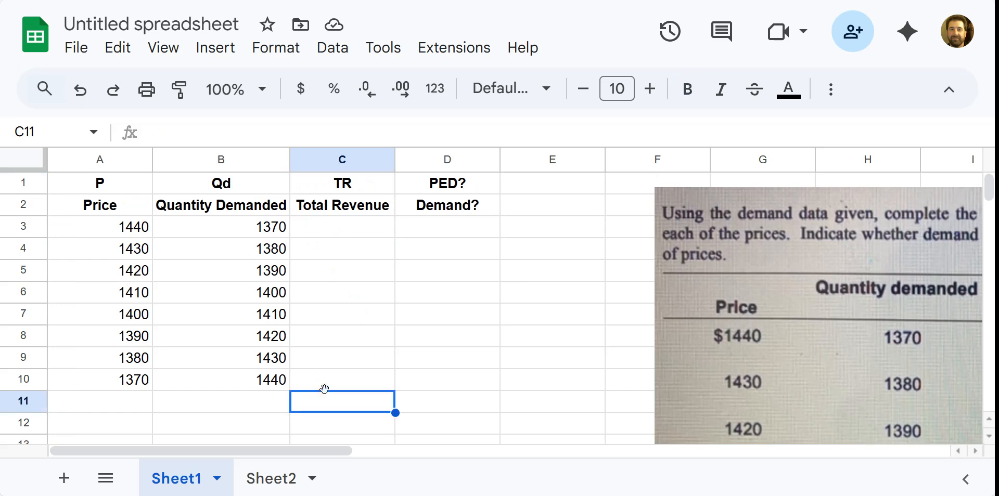
pyautogui.write('P*Q')
pyautogui.click(413, 405)
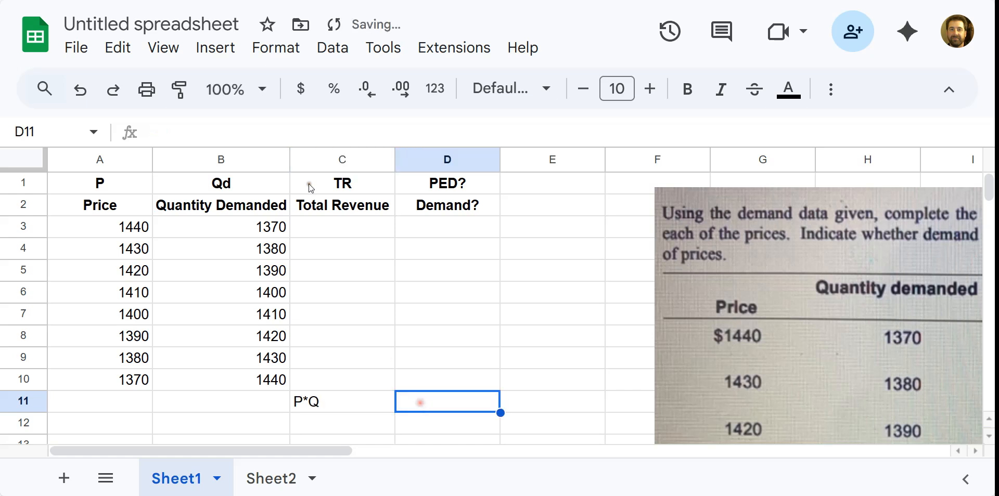
# Calculate the first total revenue in C3 with the formula =B3*A3.
pyautogui.click(326, 225)
pyautogui.write('=')
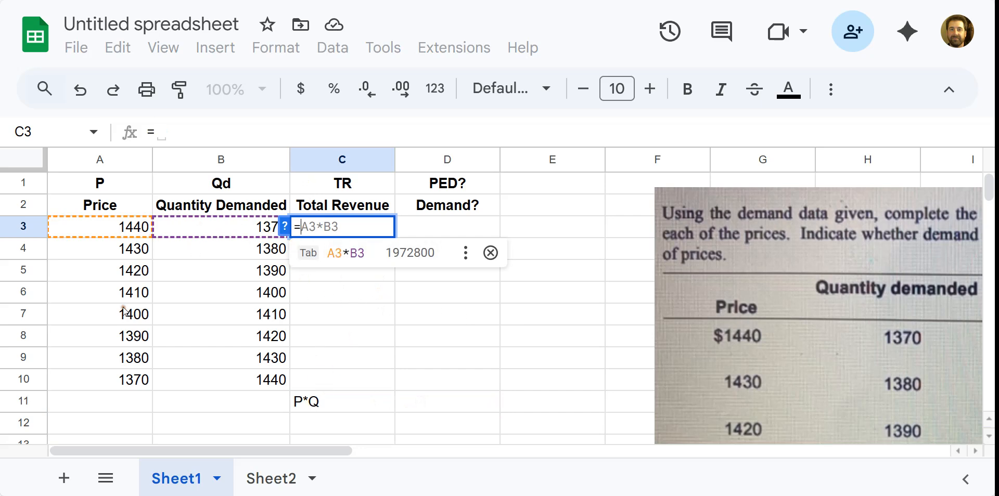
pyautogui.click(107, 226)
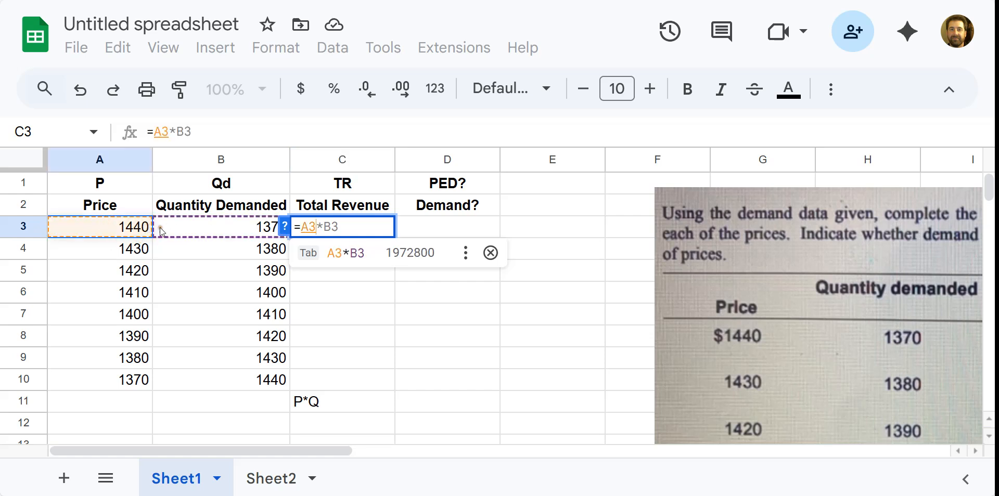
pyautogui.click(255, 234)
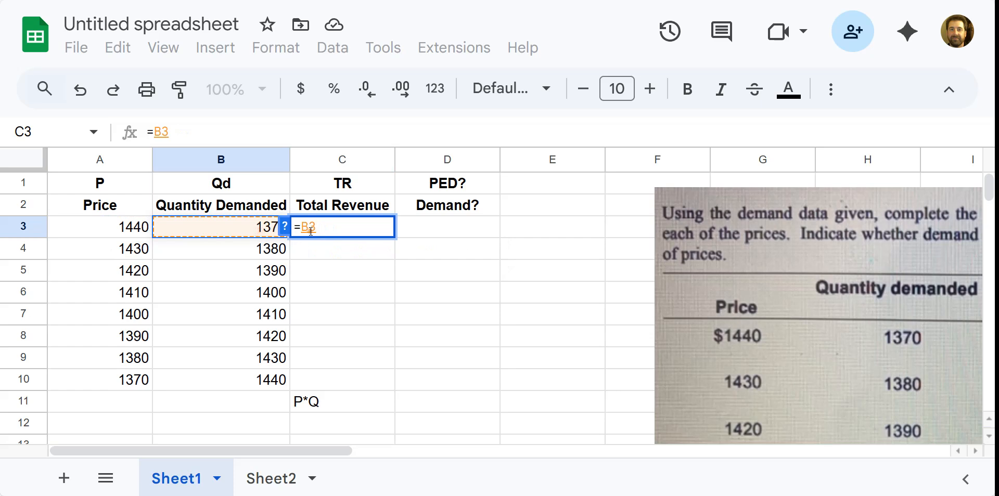
pyautogui.write('*')
pyautogui.click(123, 229)
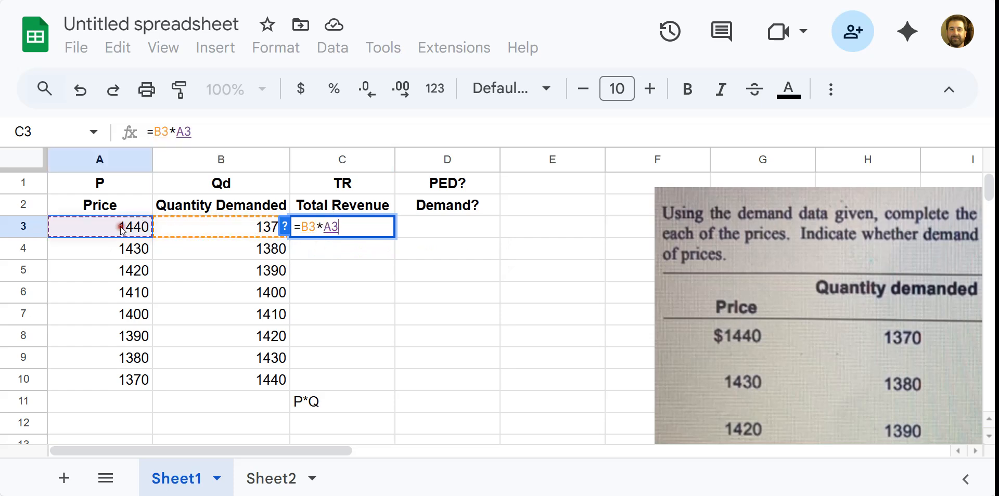
pyautogui.press('Return')
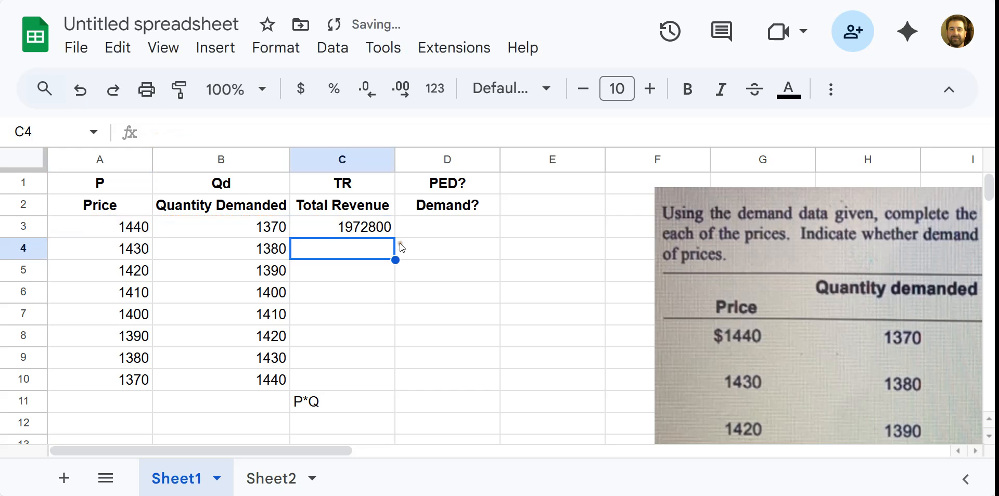
# Format the total revenue in C3 as dollar currency without decimal places.
pyautogui.click(387, 229)
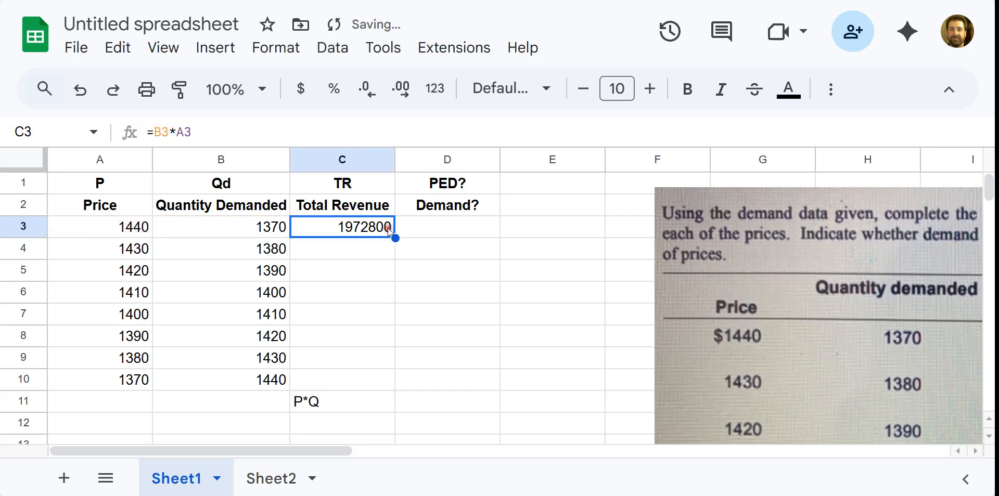
pyautogui.click(300, 89)
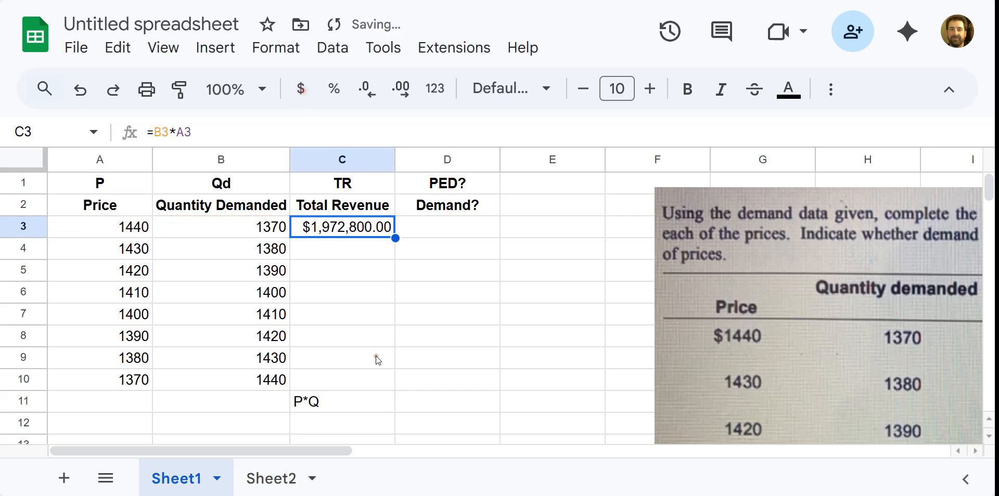
pyautogui.click(400, 89)
pyautogui.click(379, 95)
pyautogui.click(380, 95)
pyautogui.click(380, 94)
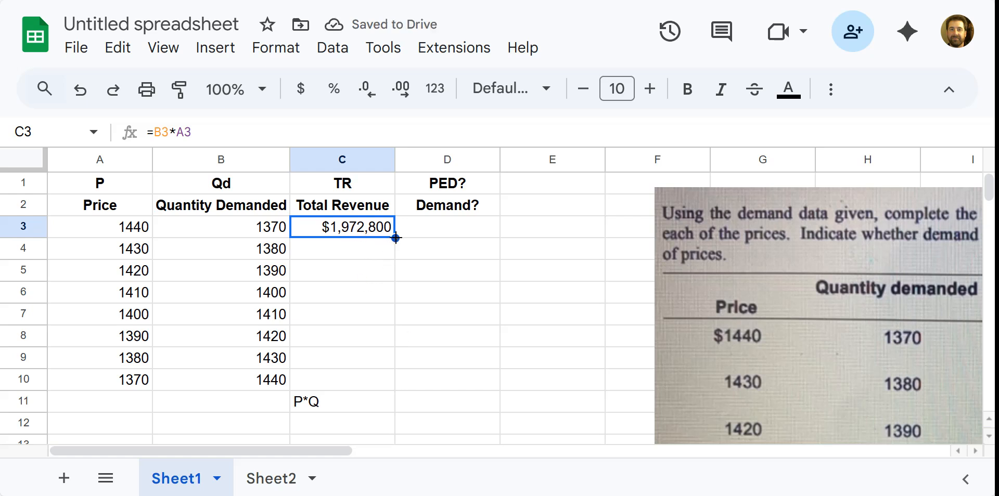
pyautogui.click(362, 258)
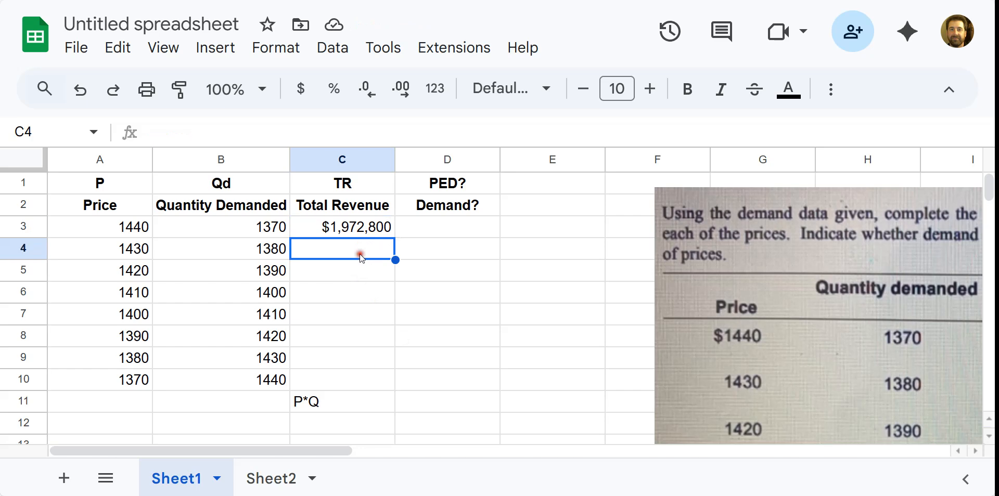
pyautogui.write('=')
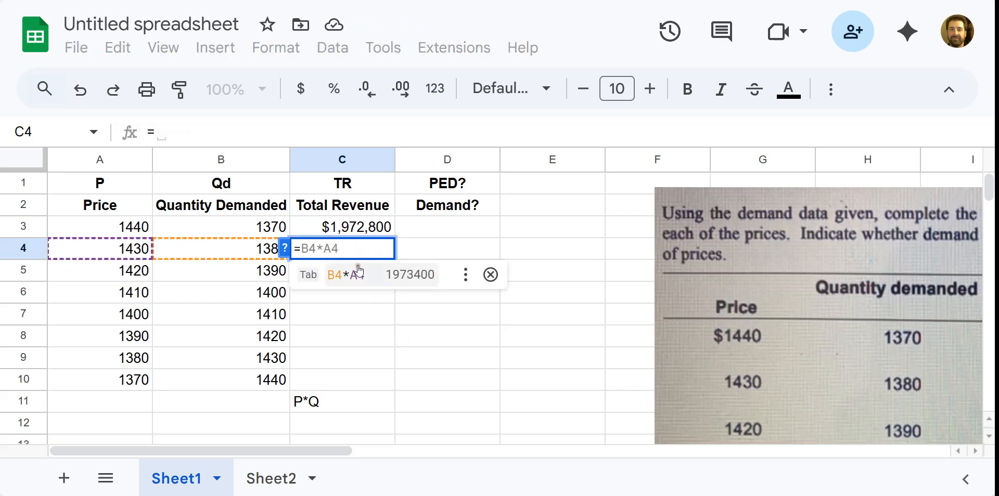
pyautogui.click(358, 272)
pyautogui.click(372, 233)
pyautogui.click(393, 255)
pyautogui.press('Delete')
# Fill the total revenue formula from C3 down through C10.
pyautogui.click(376, 232)
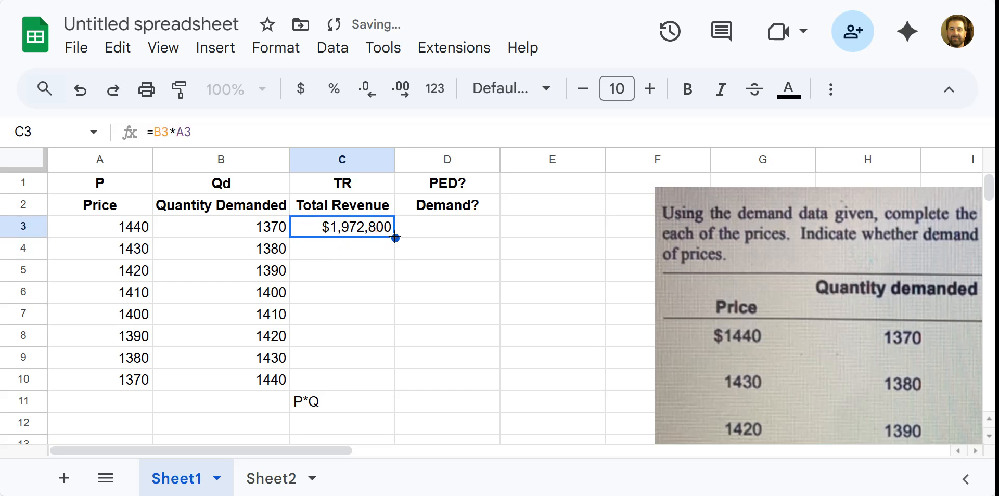
pyautogui.moveTo(397, 238); pyautogui.dragTo(384, 380)
pyautogui.click(459, 331)
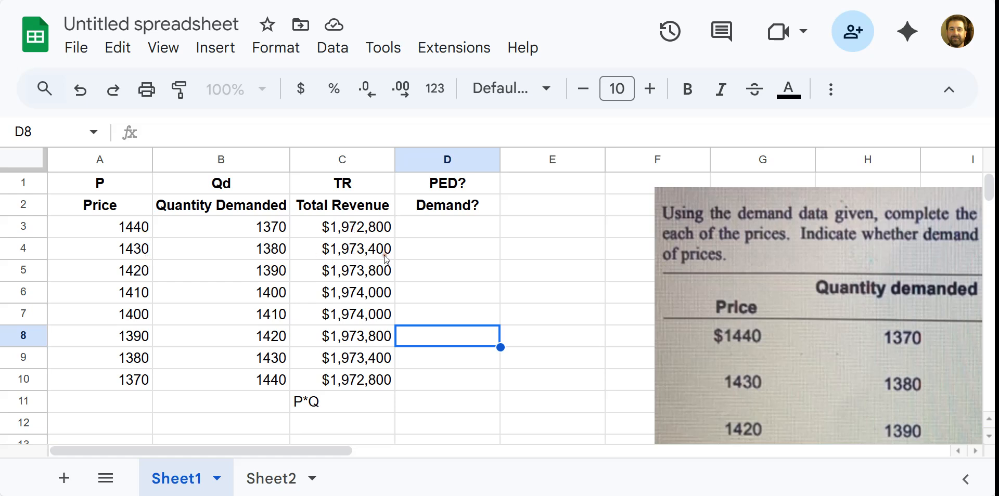
# Label demand as elastic in D4, D5 and D6 for the prices 1430, 1420 and 1410.
pyautogui.click(411, 253)
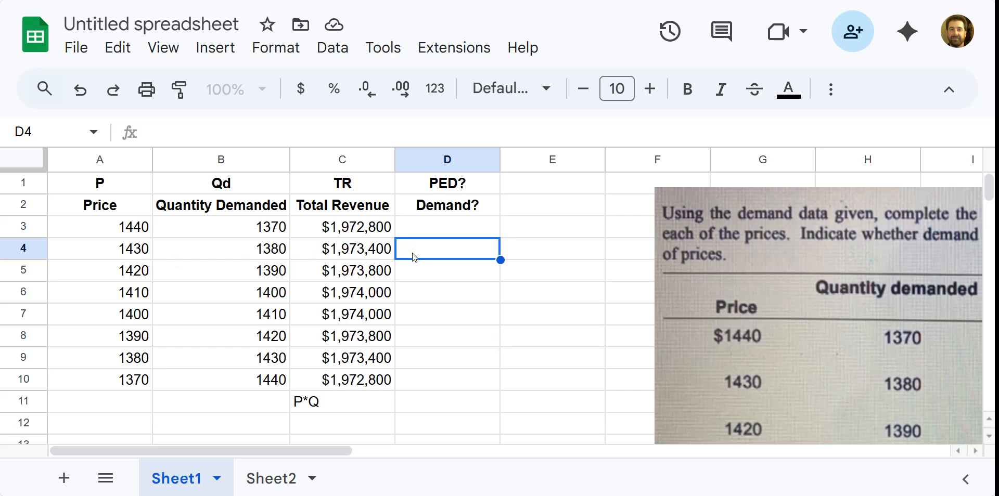
pyautogui.write('elastic')
pyautogui.press('Return')
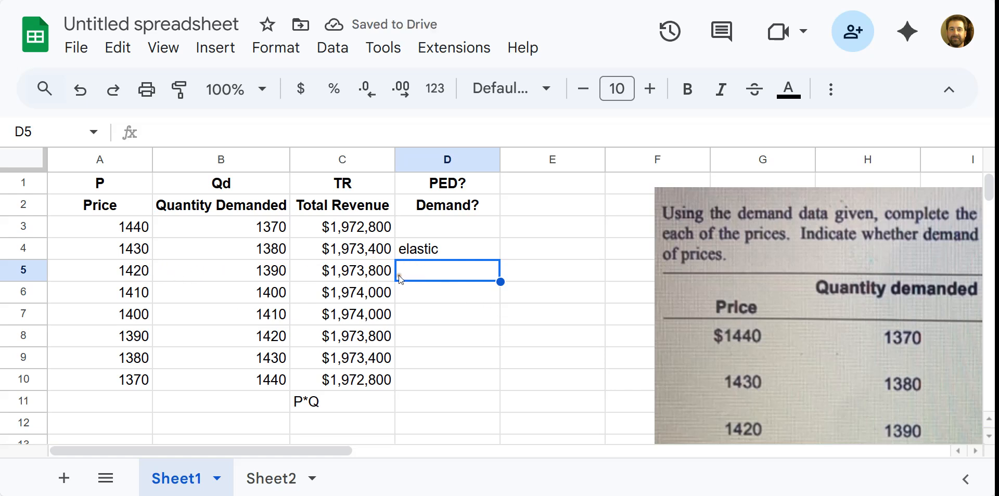
pyautogui.write('e')
pyautogui.press('Tab')
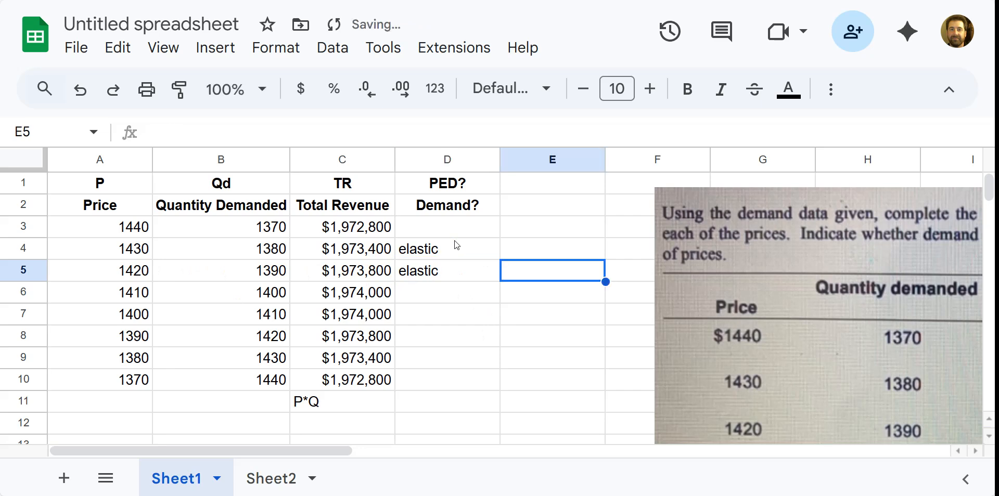
pyautogui.click(439, 289)
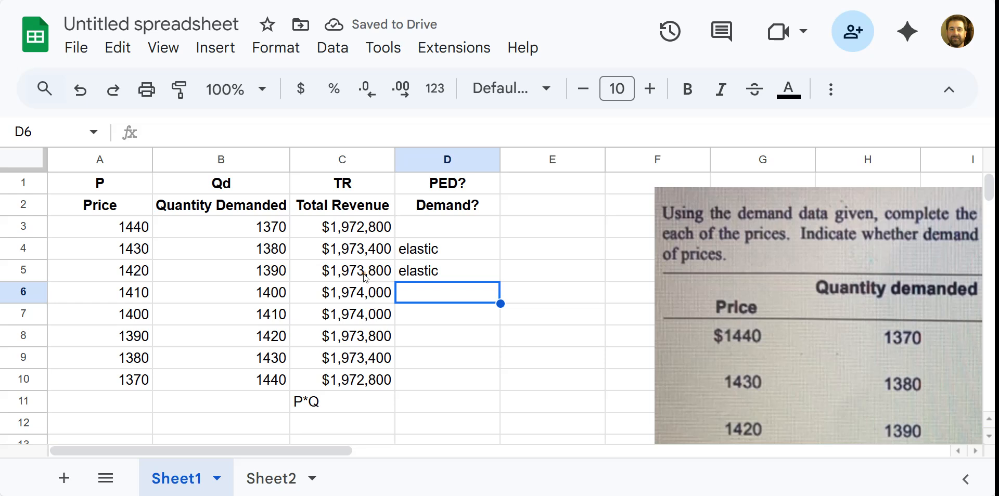
pyautogui.write('e')
# Label demand as unit elastic in D7 for the price 1400.
pyautogui.click(420, 314)
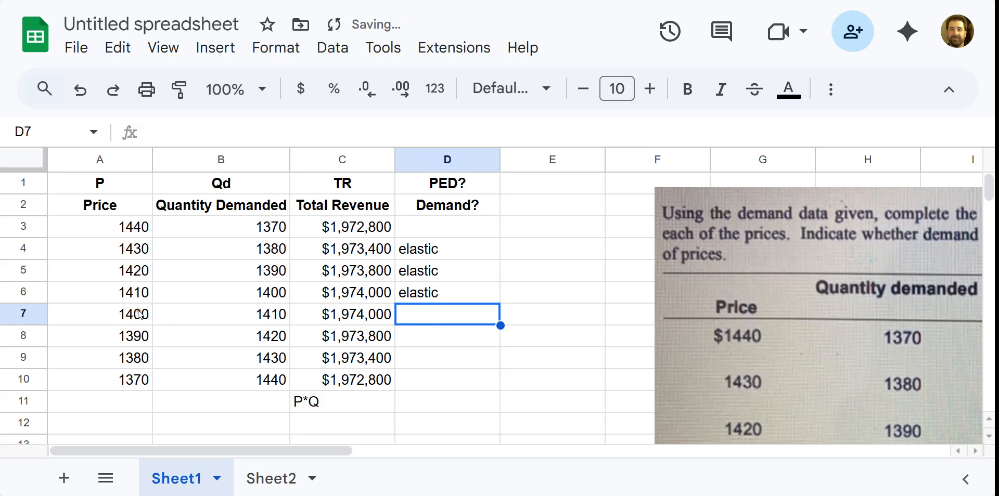
pyautogui.write('u')
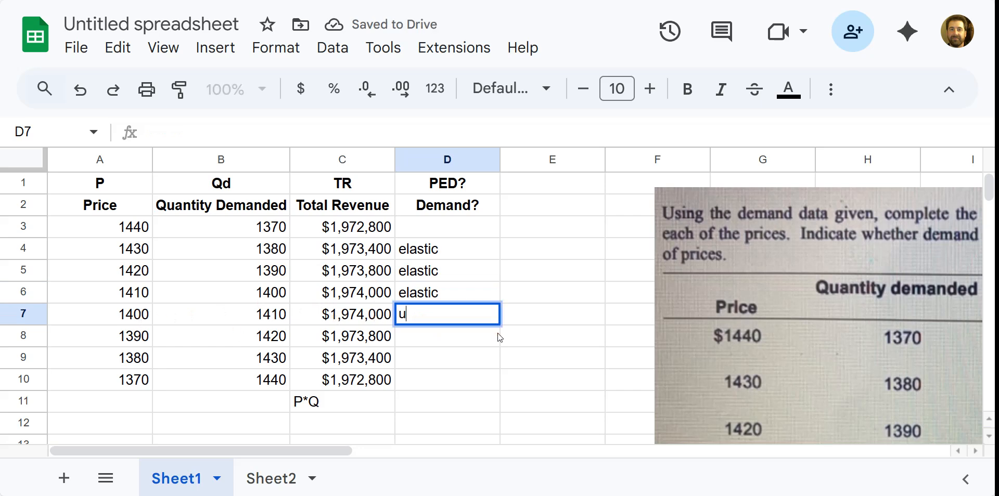
pyautogui.write('nit eal')
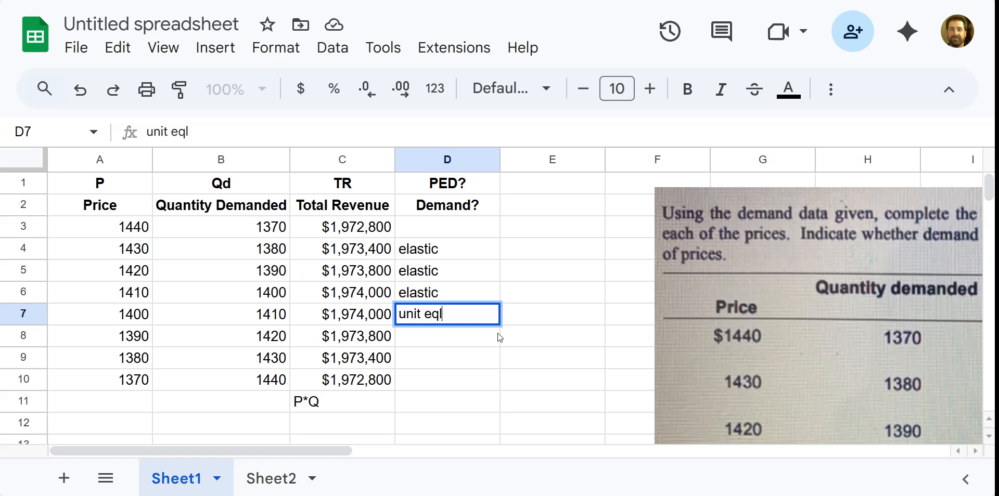
pyautogui.press('BackSpace')
pyautogui.press('BackSpace')
pyautogui.write('lastic')
pyautogui.press('Return')
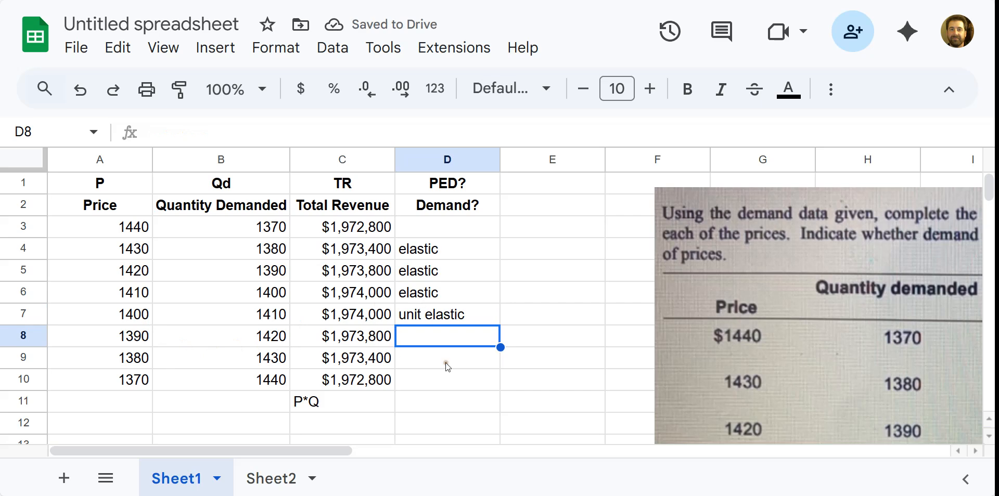
# Label demand as inelastic in D8, D9 and D10 for the prices 1390, 1380 and 1370.
pyautogui.write('inelastic')
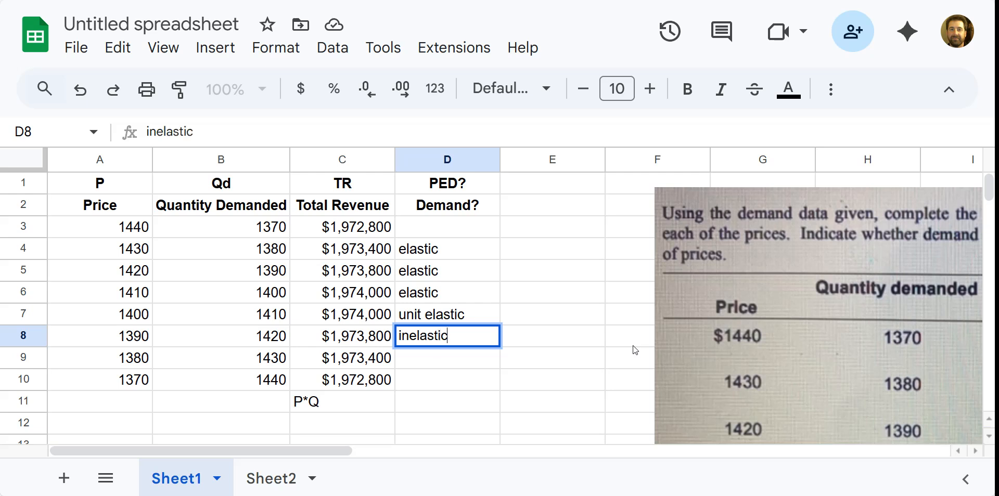
pyautogui.press('Tab')
pyautogui.press('Return')
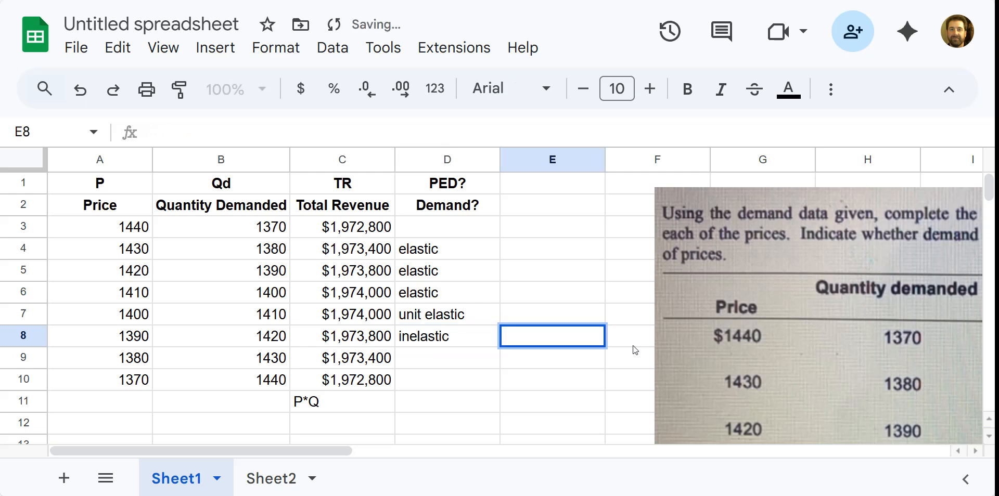
pyautogui.press('Return')
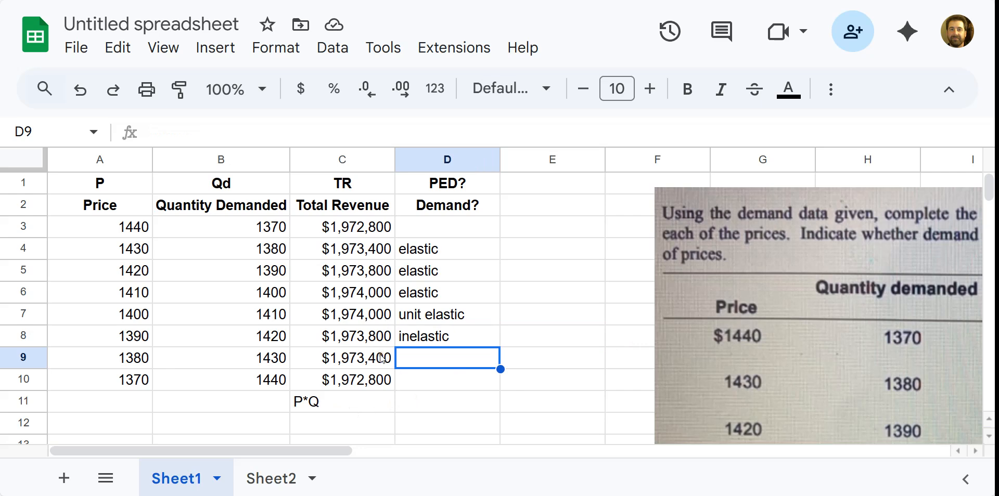
pyautogui.write('in')
pyautogui.press('Return')
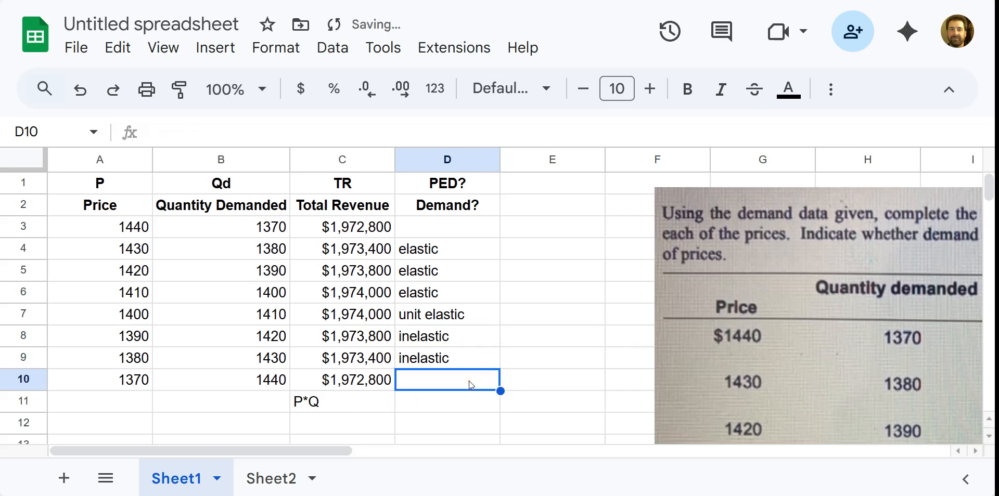
pyautogui.write('inelastic')
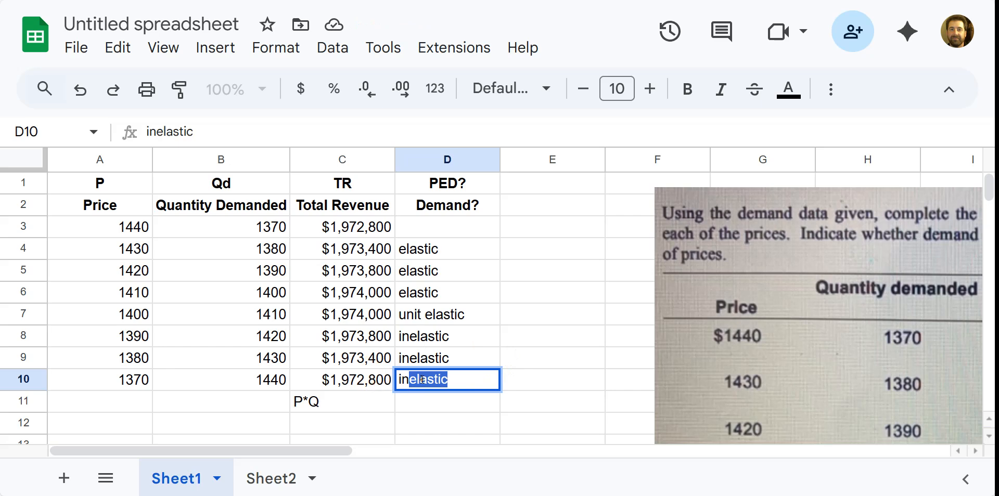
pyautogui.press('Return')
pyautogui.click(514, 293)
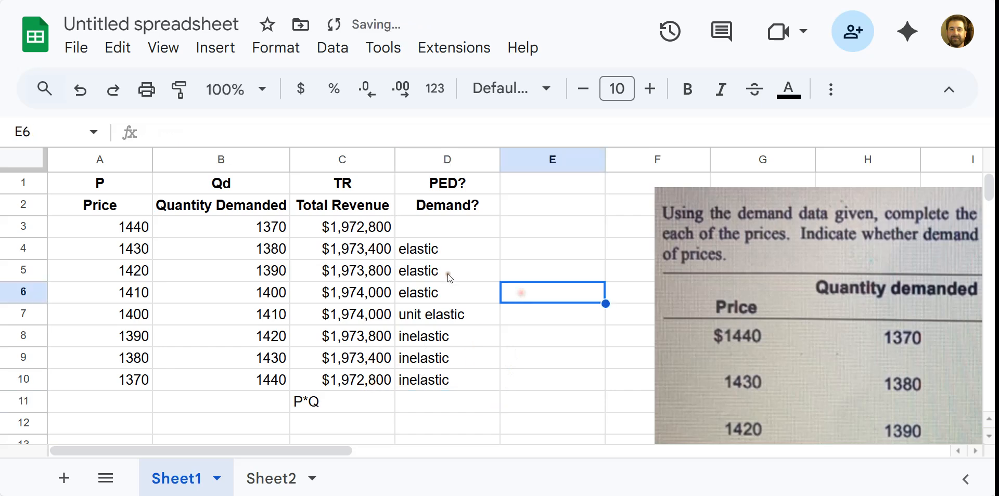